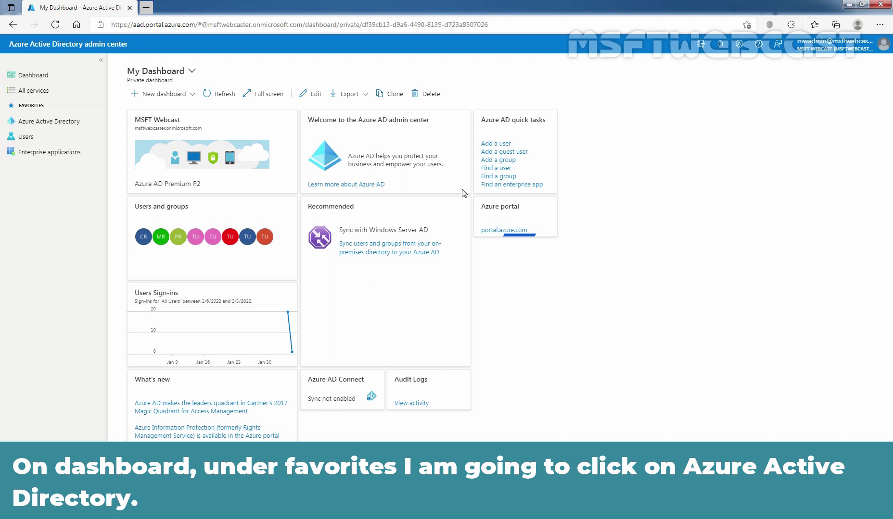
# - Open Azure Active Directory from Favorites to show the MSFT Webcast tenant overview
pyautogui.click(43, 122)
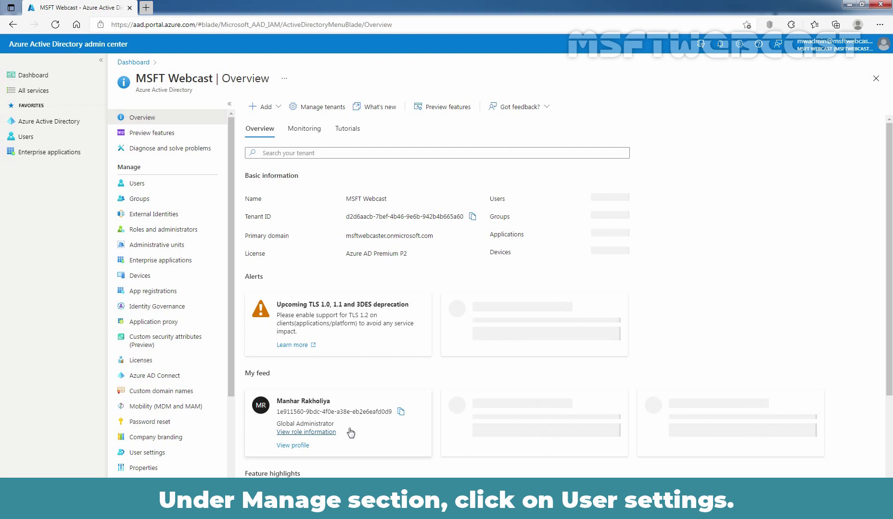
# - Go to User settings under Manage for the MSFT Webcast directory
pyautogui.click(157, 455)
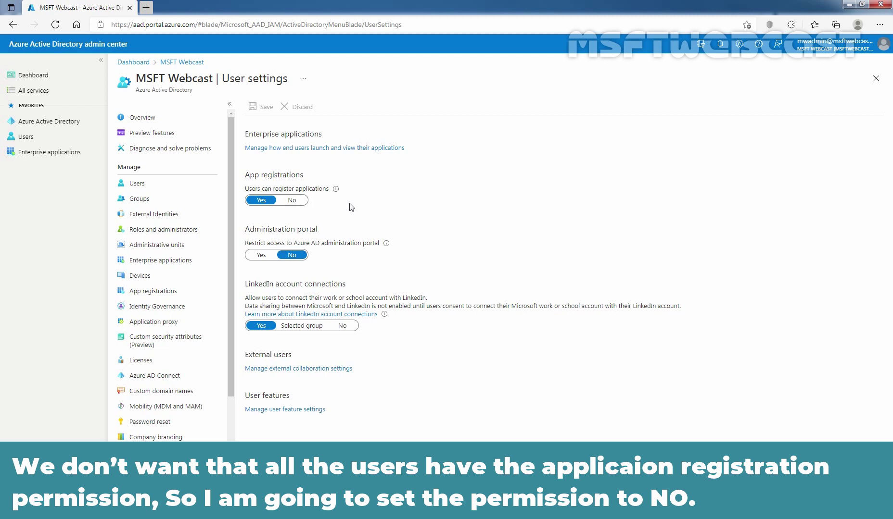
# - Set 'Users can register applications' to No
pyautogui.click(291, 201)
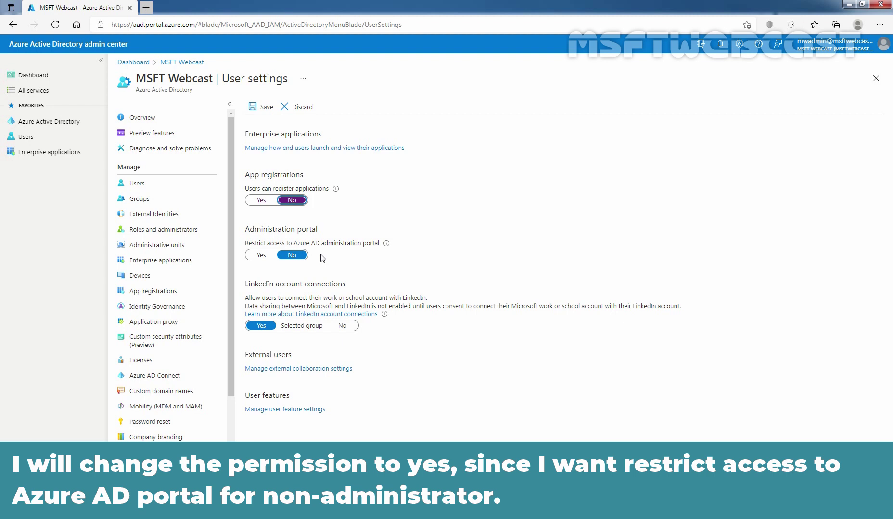
# - Set 'Restrict access to Azure AD administration portal' to Yes
pyautogui.click(261, 255)
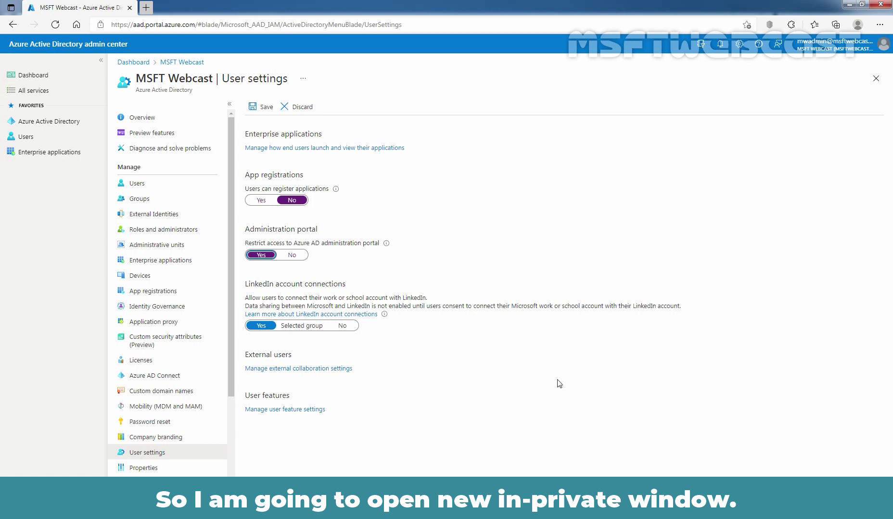
pyautogui.click(879, 24)
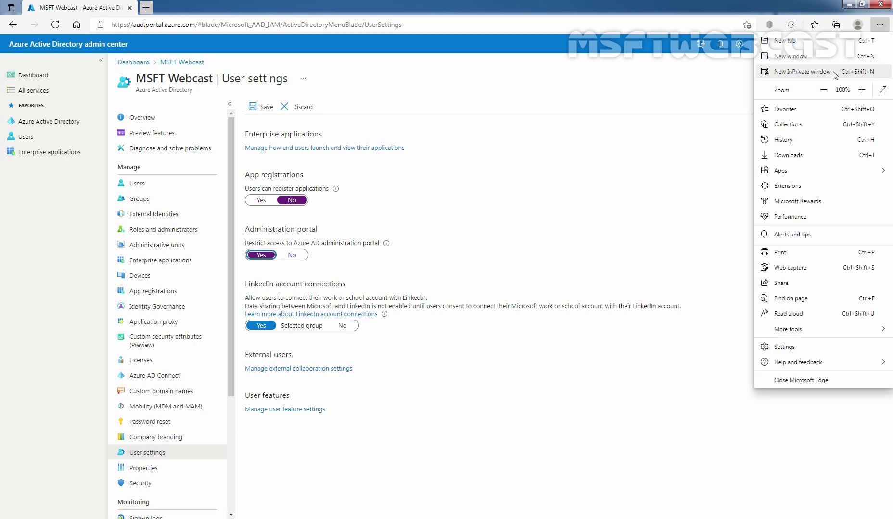
pyautogui.click(834, 75)
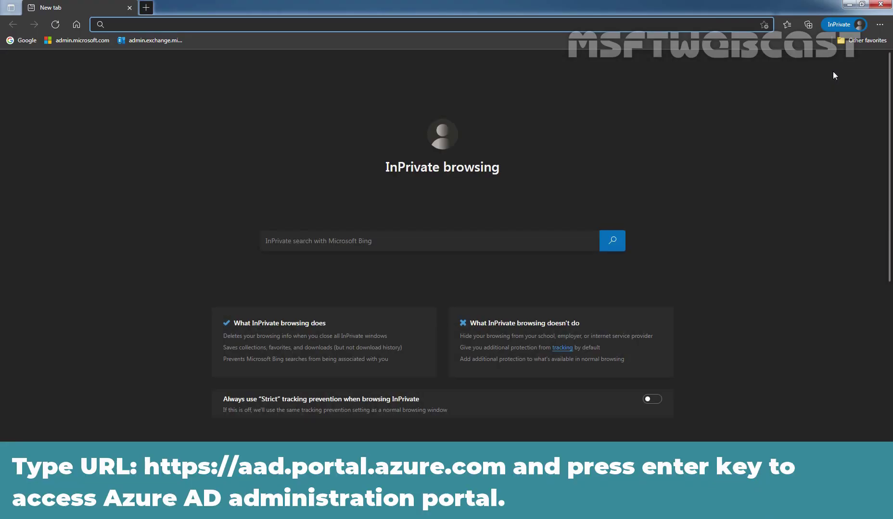
pyautogui.write('https://aad.portal.azure.com')
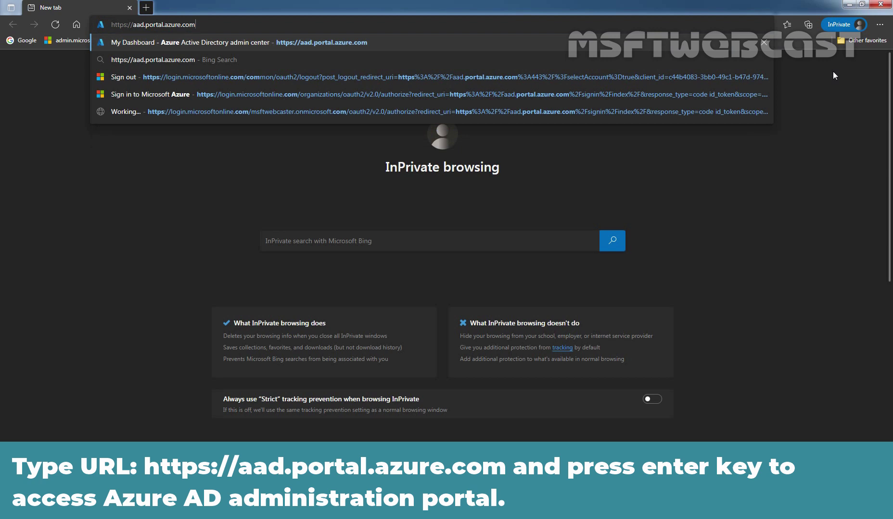
pyautogui.press('Return')
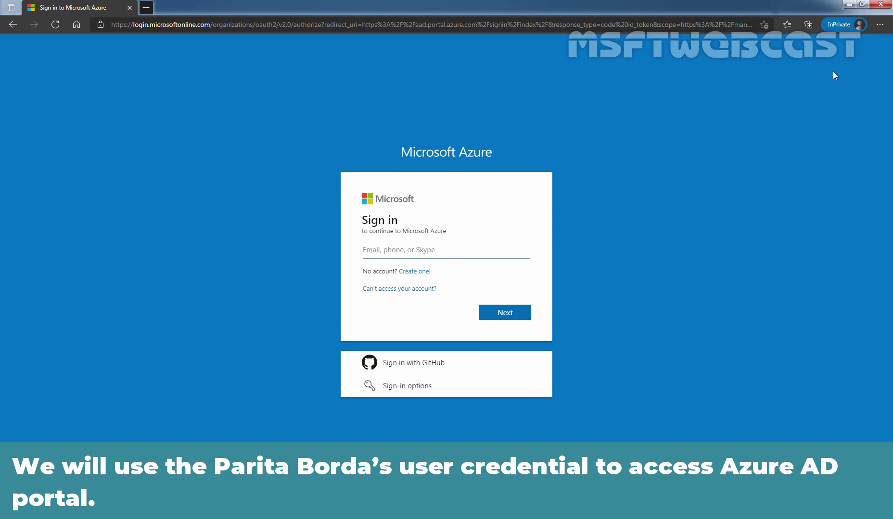
# - Sign in with the test user's e-mail and password to reach the MSFT Webcast dashboard
pyautogui.hotkey('ctrl', 'v')
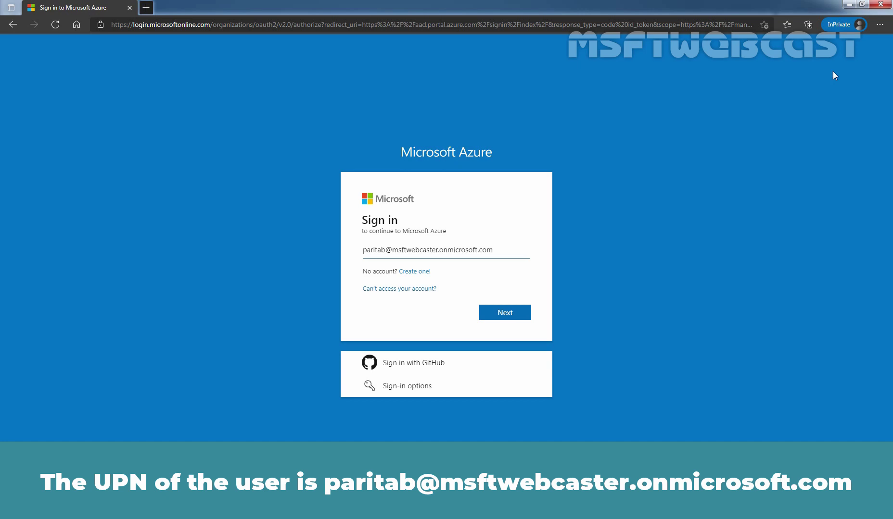
pyautogui.click(505, 313)
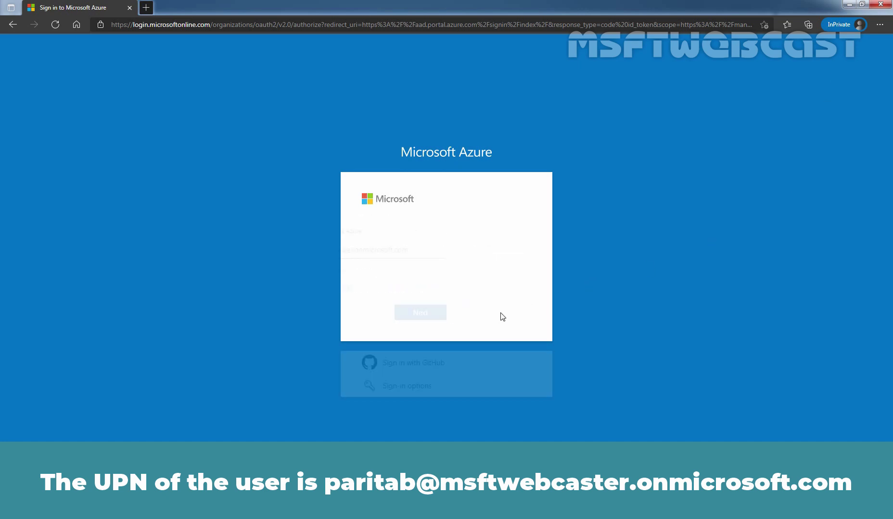
pyautogui.write('•••••••••')
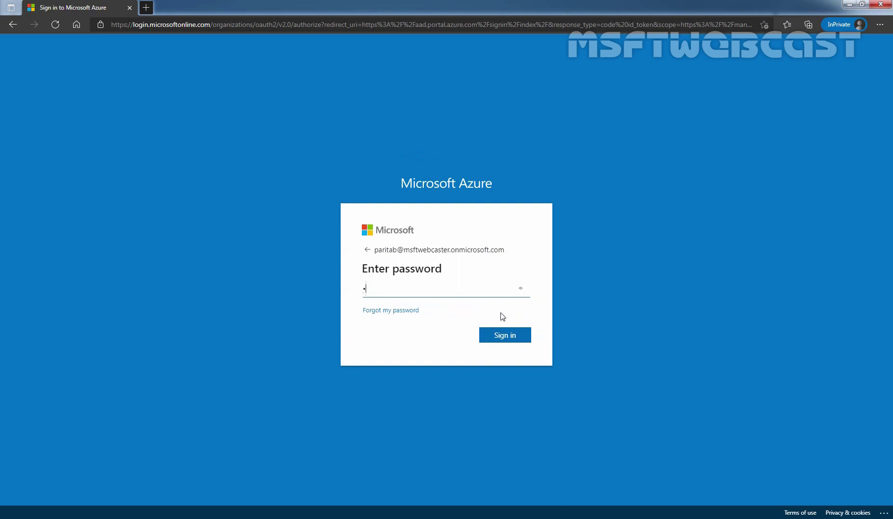
pyautogui.write('•')
pyautogui.click(502, 339)
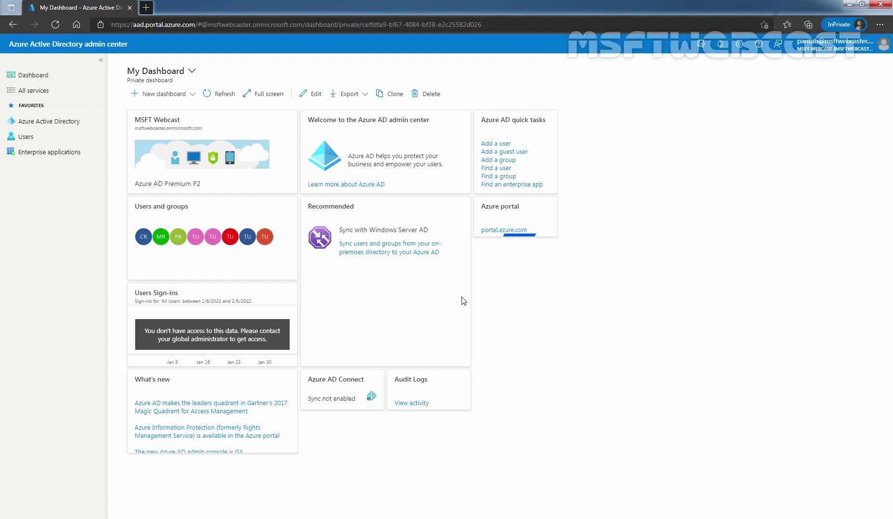
# - As the test user, open Azure Active Directory then Users to list all 8 users
pyautogui.click(38, 126)
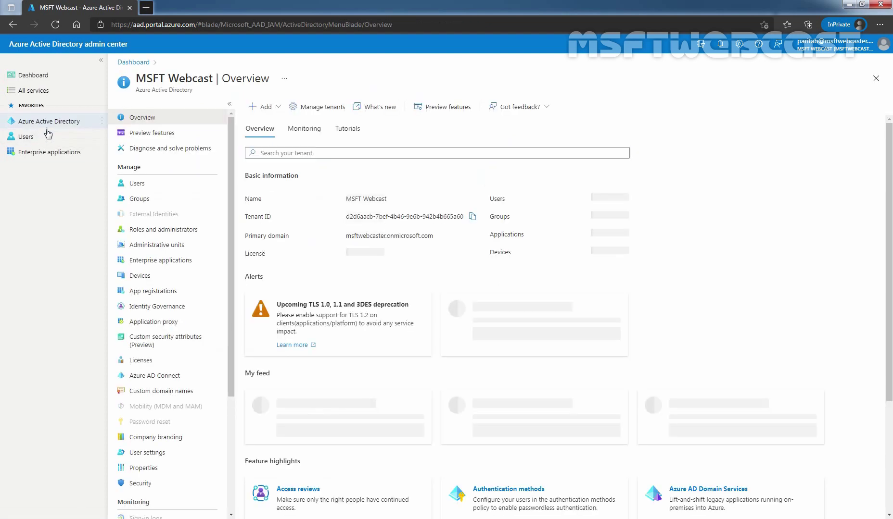
pyautogui.click(136, 184)
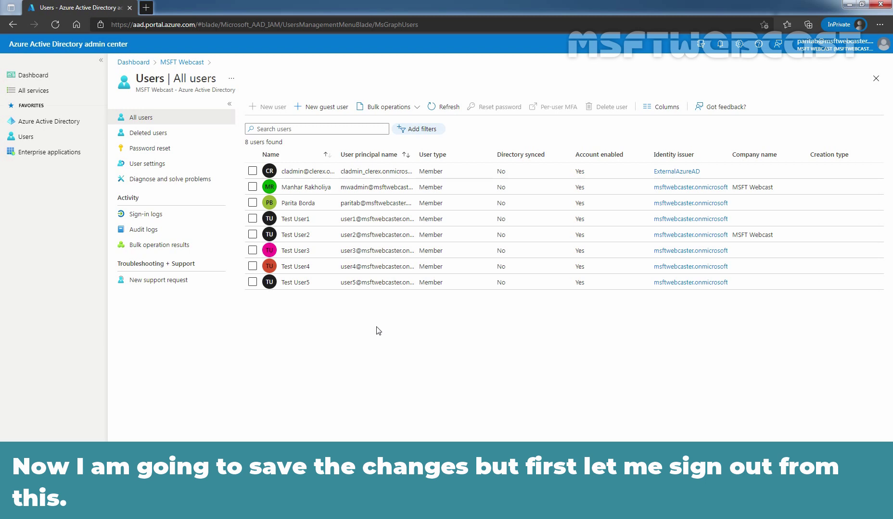
# - Sign out the test user, forget the saved account and close the InPrivate window
pyautogui.click(858, 48)
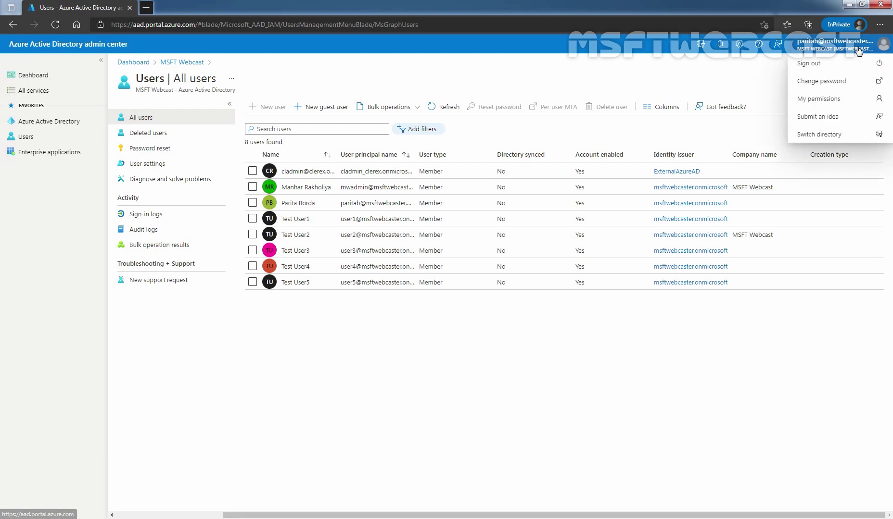
pyautogui.click(816, 65)
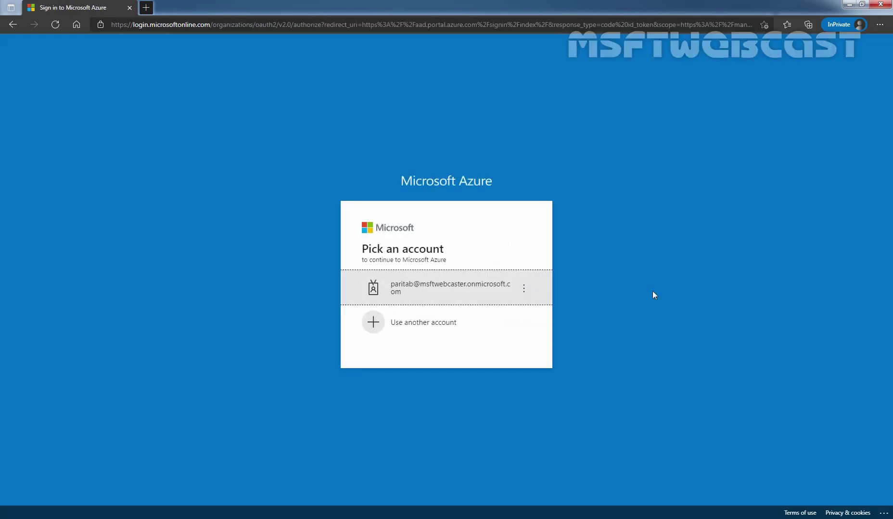
pyautogui.click(524, 290)
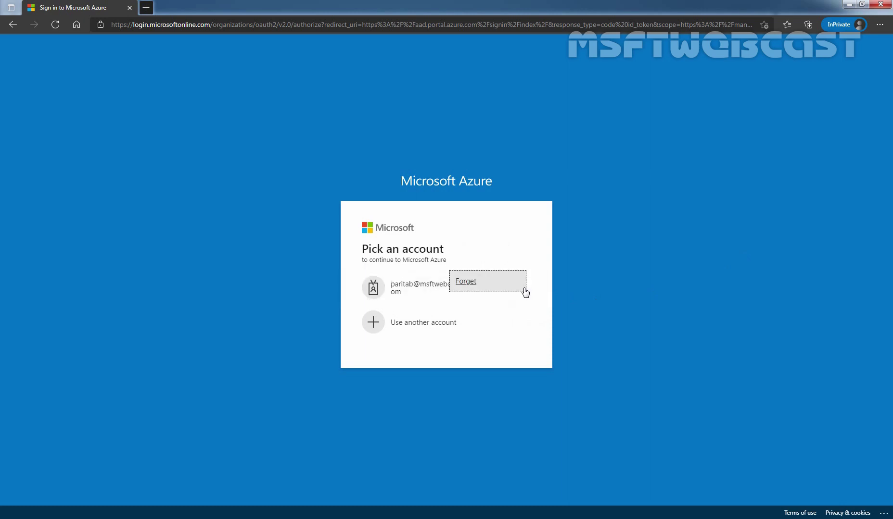
pyautogui.click(466, 282)
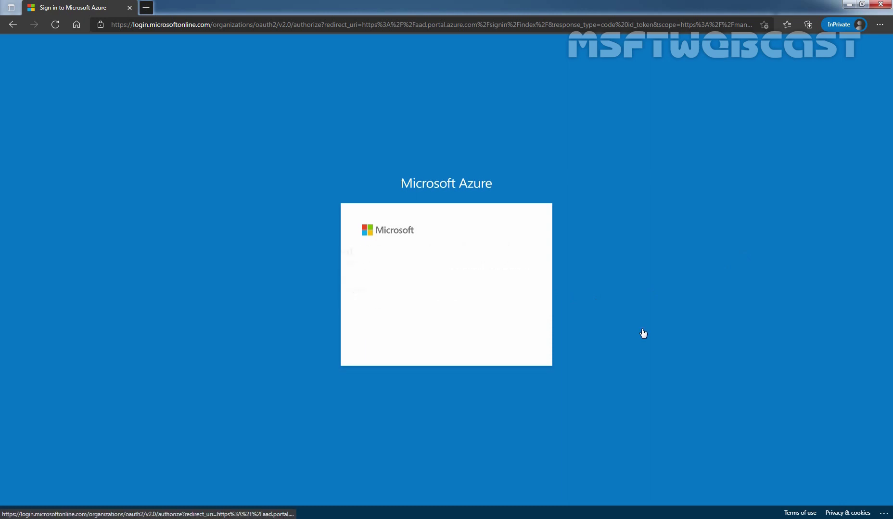
pyautogui.click(881, 6)
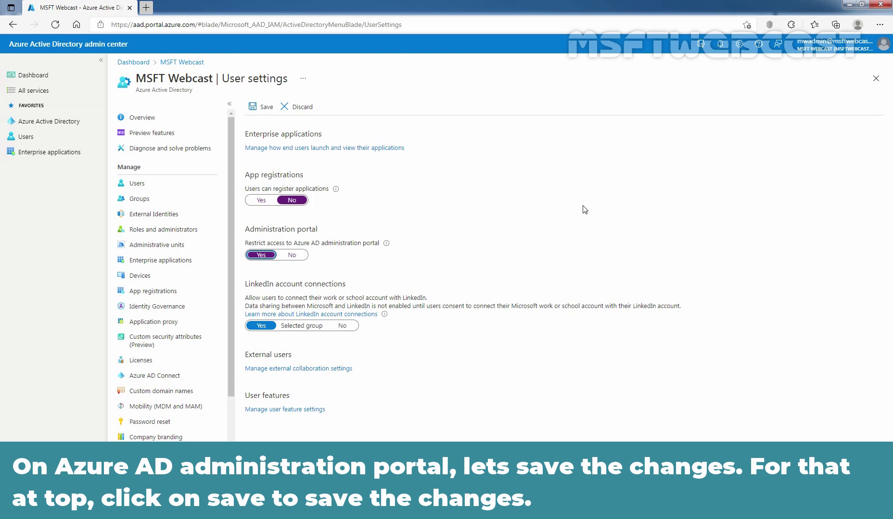
# - Save the User settings and dismiss the success notification
pyautogui.click(262, 109)
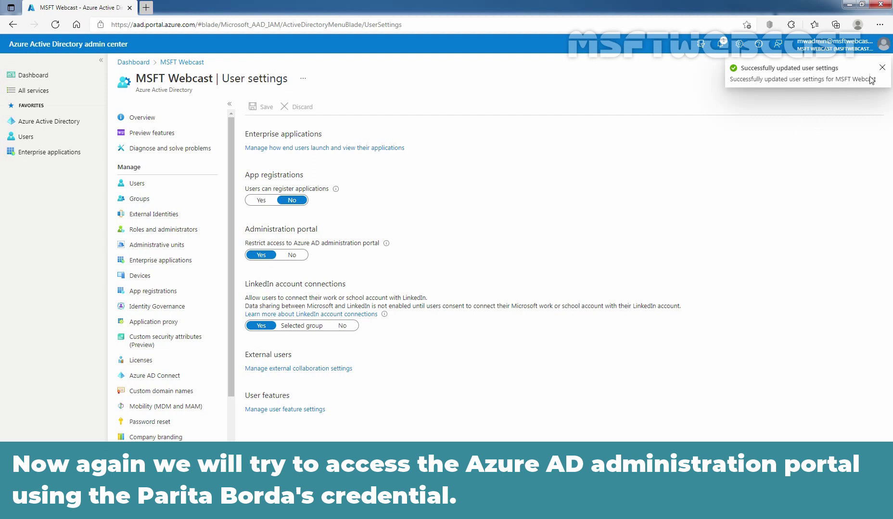
pyautogui.click(882, 68)
pyautogui.click(879, 24)
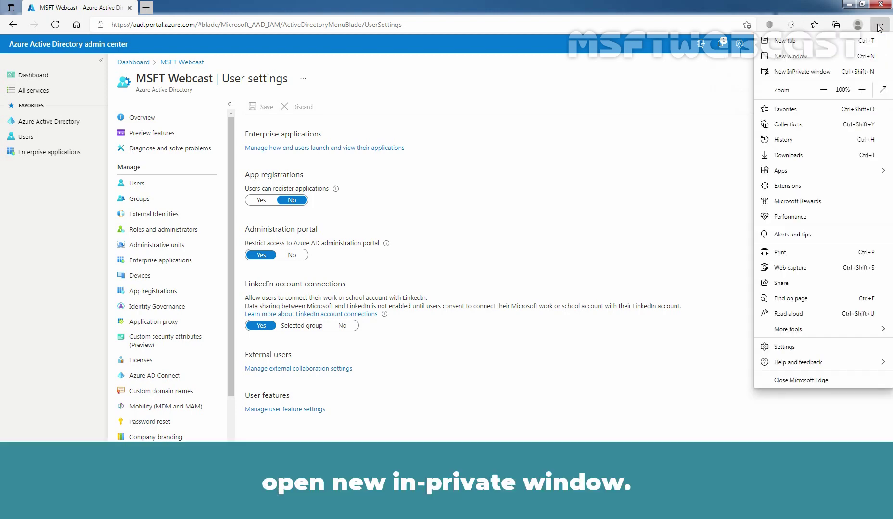
pyautogui.click(802, 72)
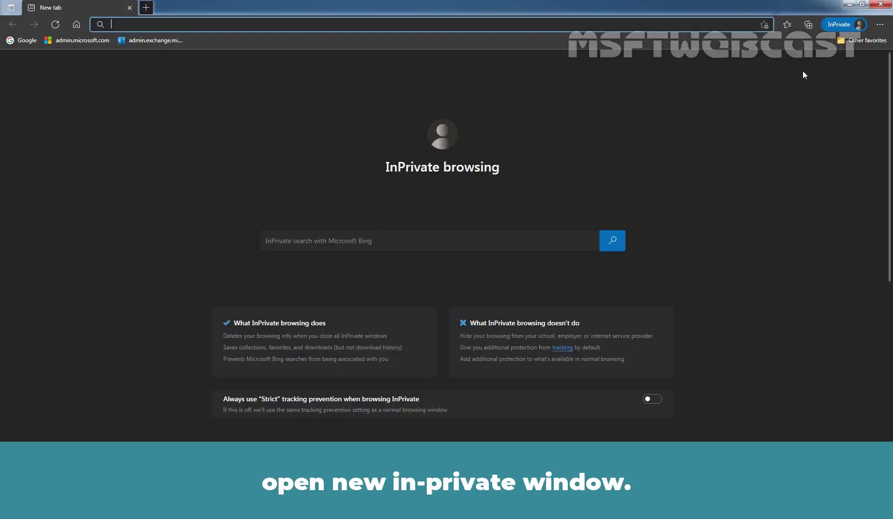
pyautogui.write('https://aad.portal.azure.com')
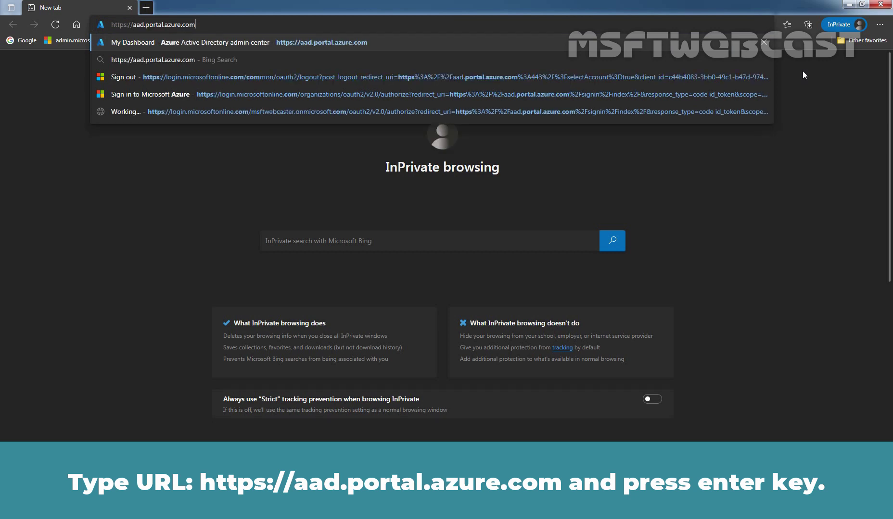
pyautogui.press('Return')
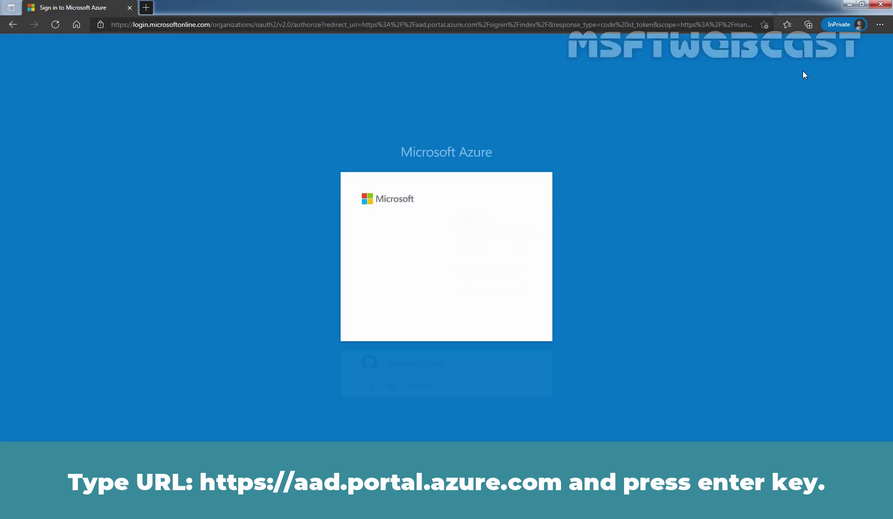
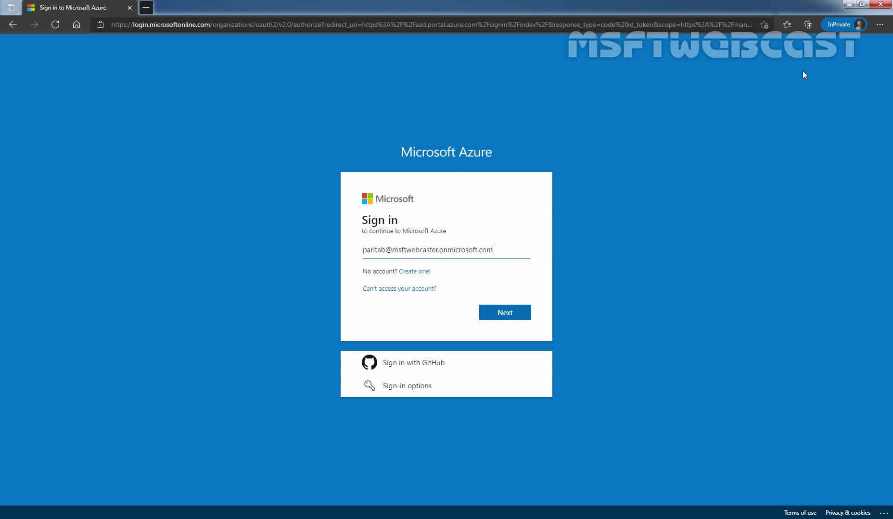
# - Sign back in with the test user's e-mail and password, choosing to stay signed in
pyautogui.click(504, 318)
pyautogui.write('******')
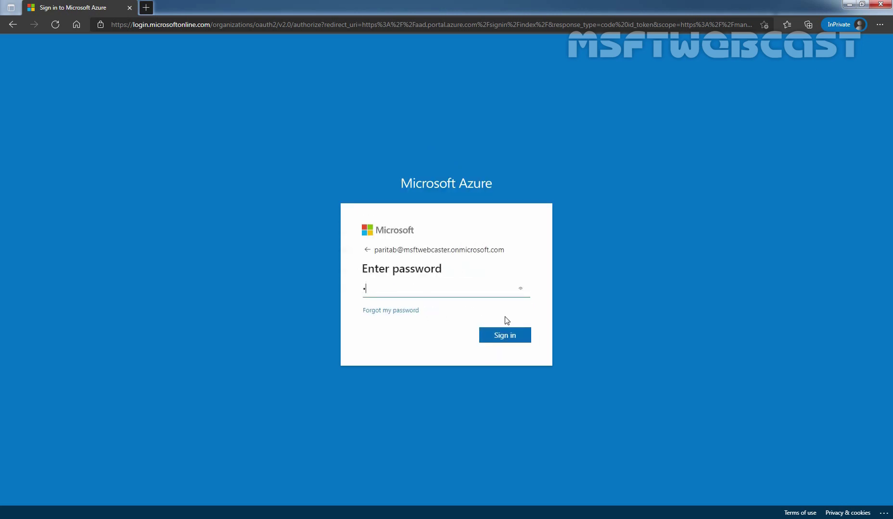
pyautogui.write('****')
pyautogui.click(505, 336)
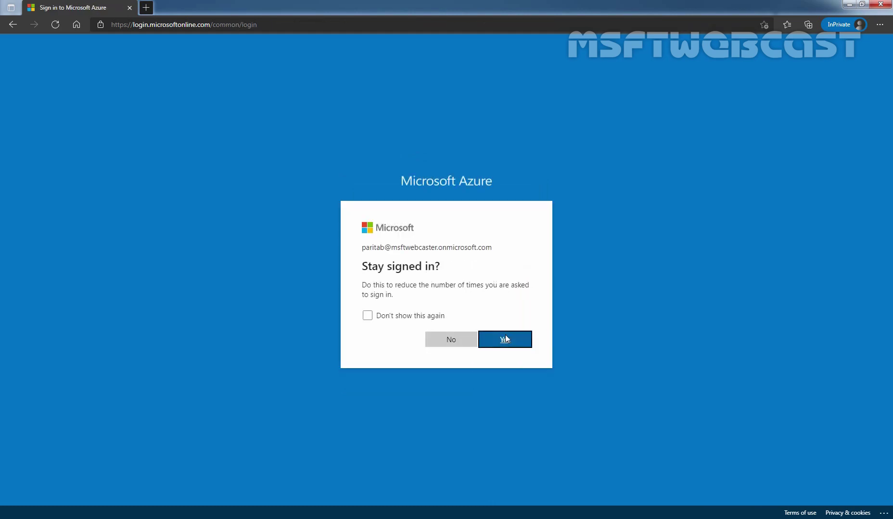
pyautogui.click(505, 335)
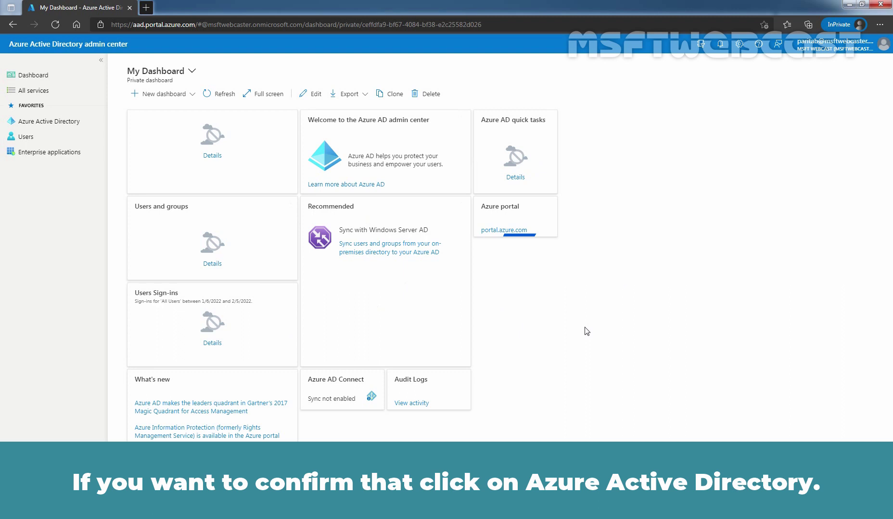
# - Open Azure Active Directory from Favorites as the test user and confirm the 403 No access page
pyautogui.click(36, 126)
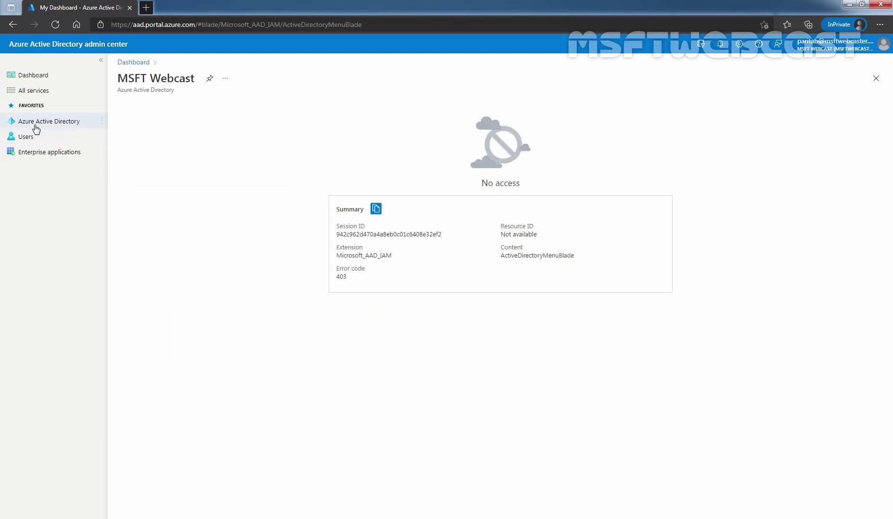